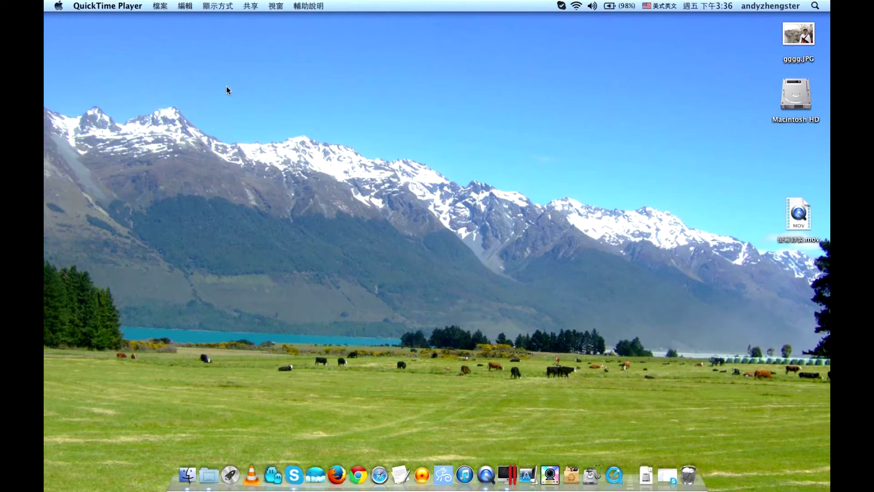
# - Create a new movie recording in QuickTime Player and switch its camera to the built-in FaceTime camera
pyautogui.click(165, 6)
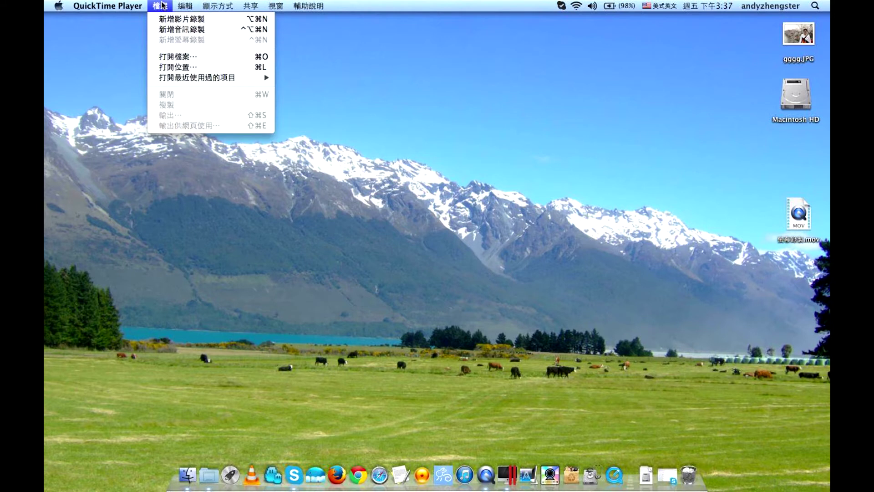
pyautogui.click(189, 22)
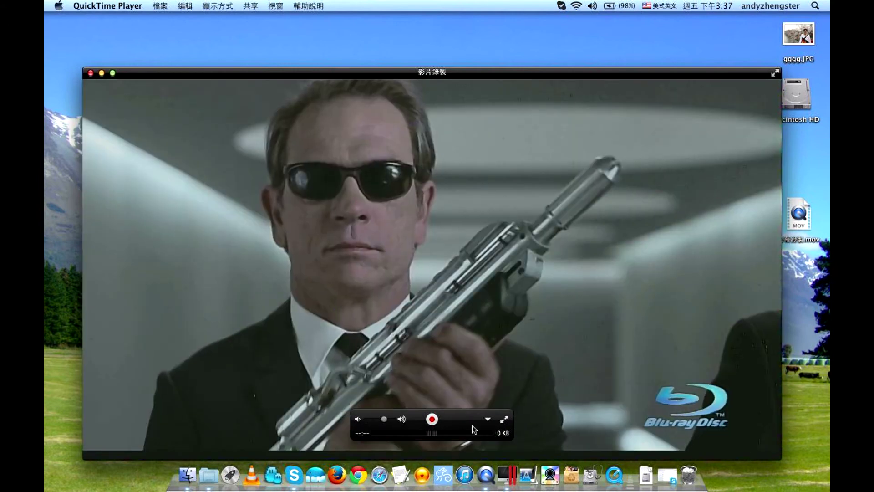
pyautogui.click(487, 420)
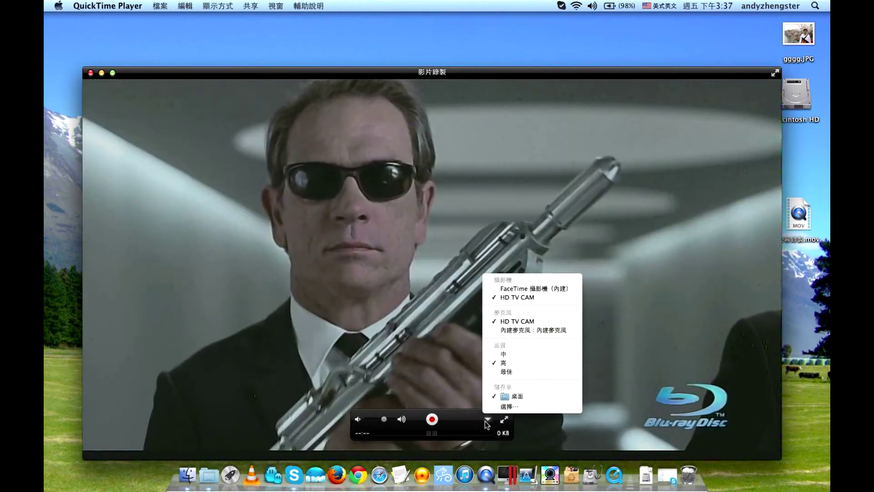
pyautogui.click(505, 288)
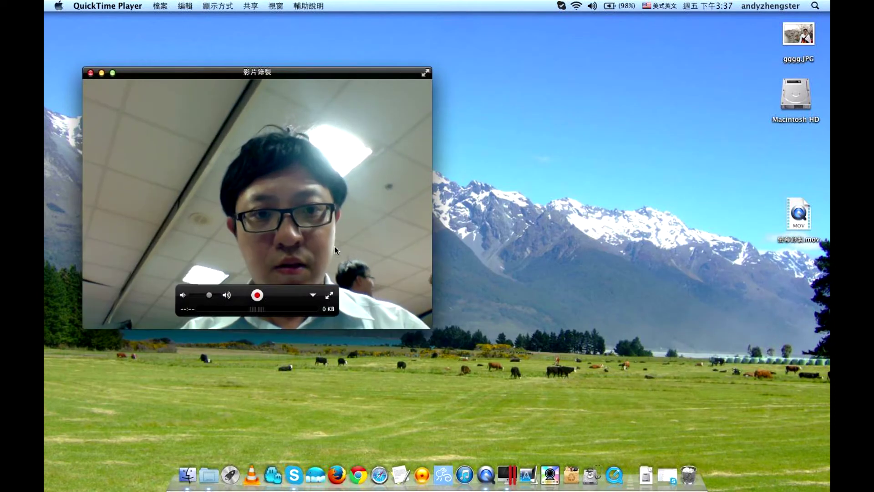
# - Switch the movie recording's camera back to HD TV CAM and close the recording window
pyautogui.click(313, 295)
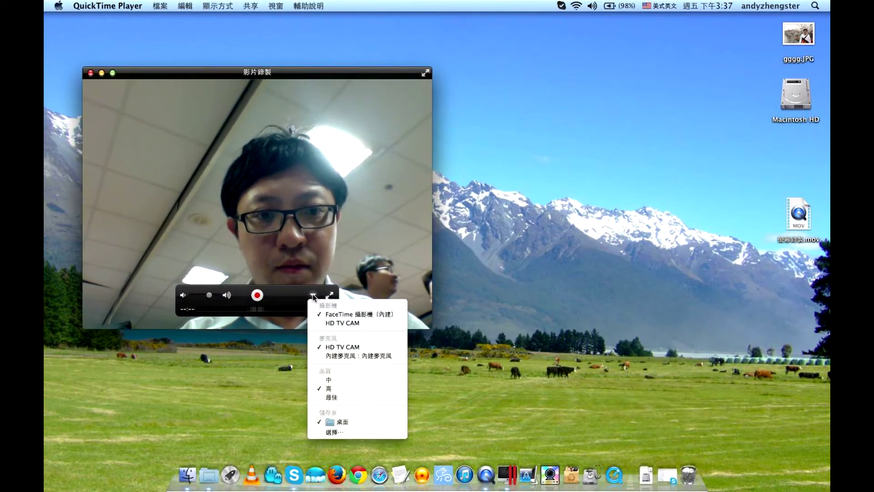
pyautogui.click(330, 323)
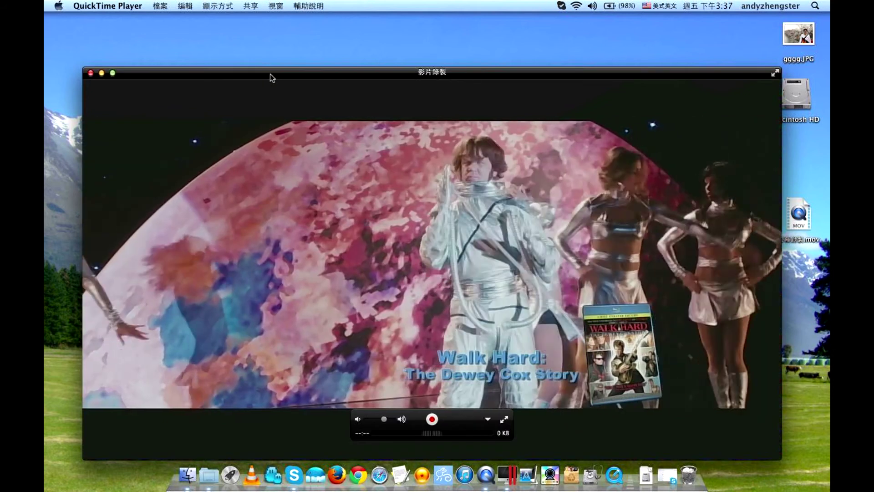
pyautogui.moveTo(269, 73); pyautogui.dragTo(424, 63)
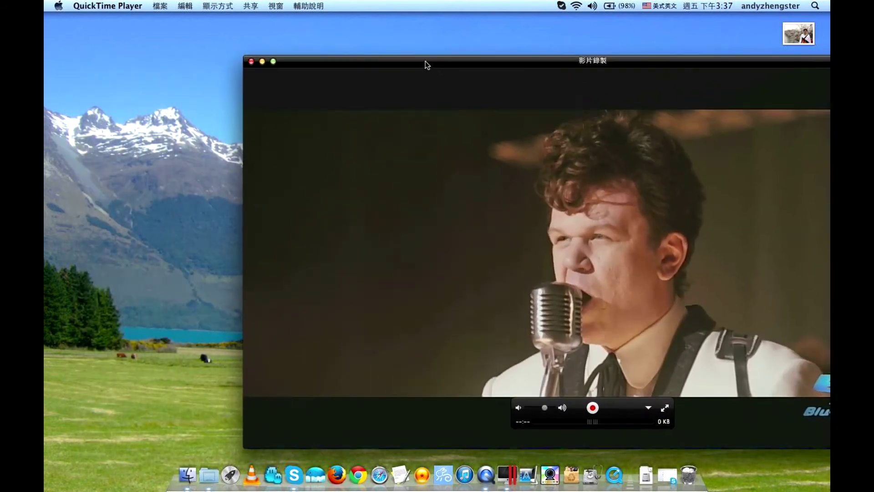
pyautogui.click(251, 62)
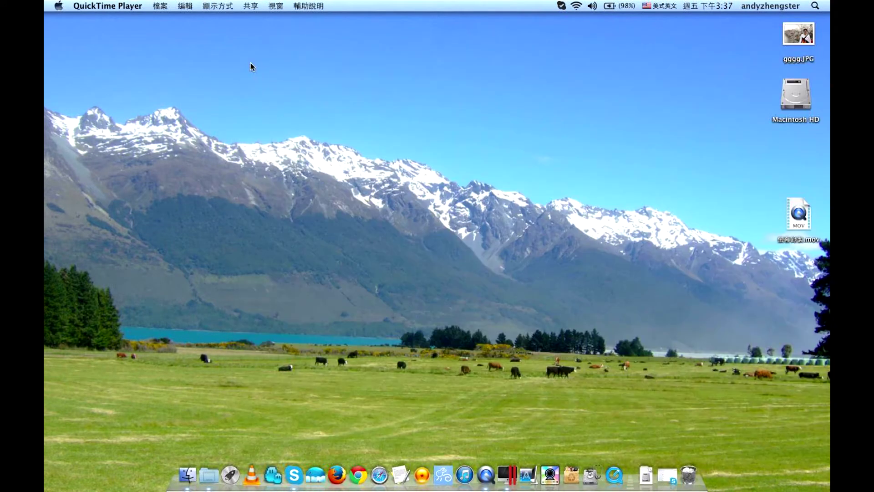
# - Switch to Skype and set the camera in its audio/video preferences to the built-in FaceTime camera
pyautogui.click(294, 476)
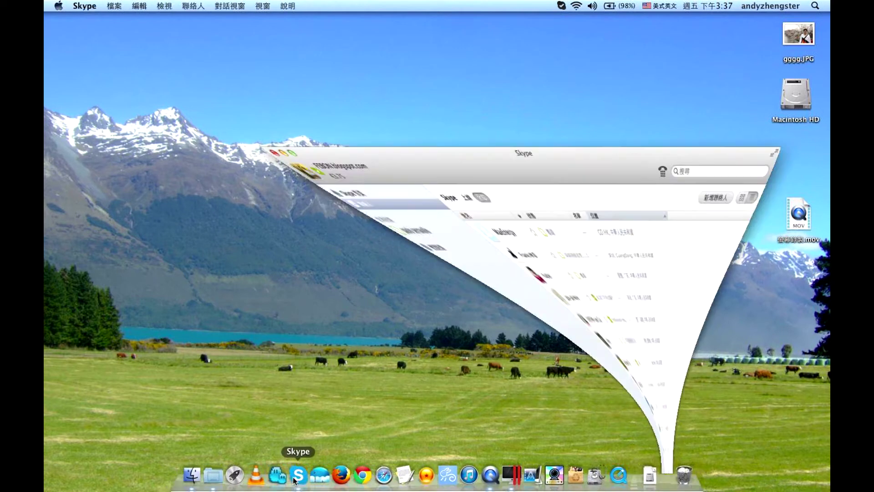
pyautogui.click(192, 6)
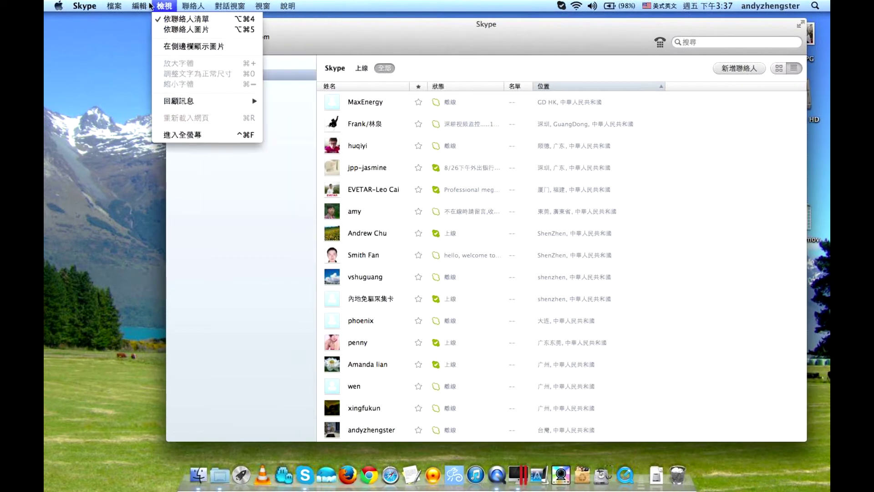
pyautogui.moveTo(101, 5)
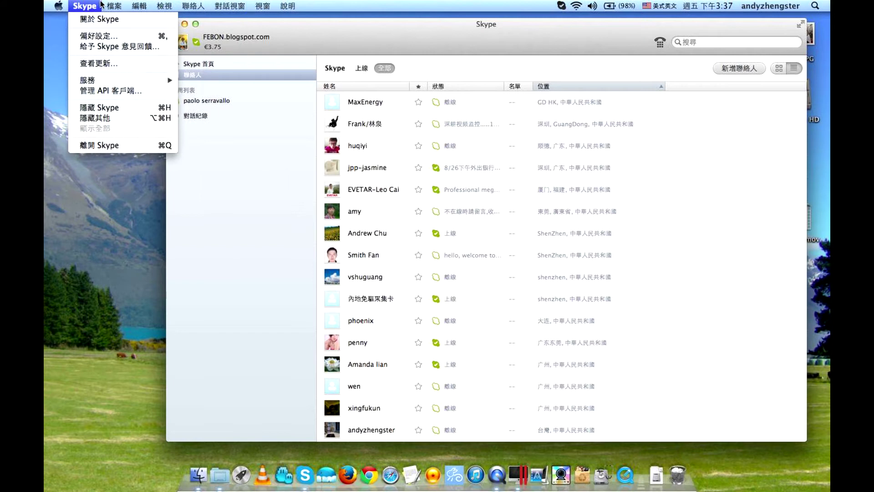
pyautogui.click(98, 36)
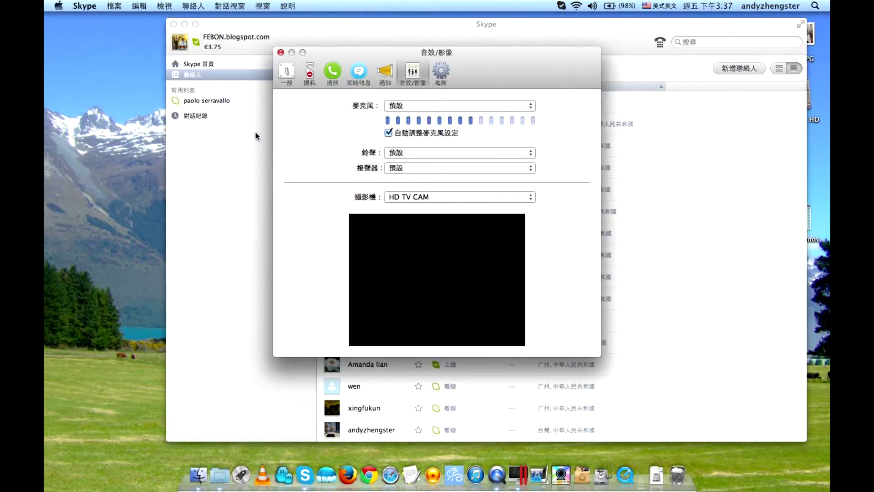
pyautogui.click(427, 197)
pyautogui.click(423, 189)
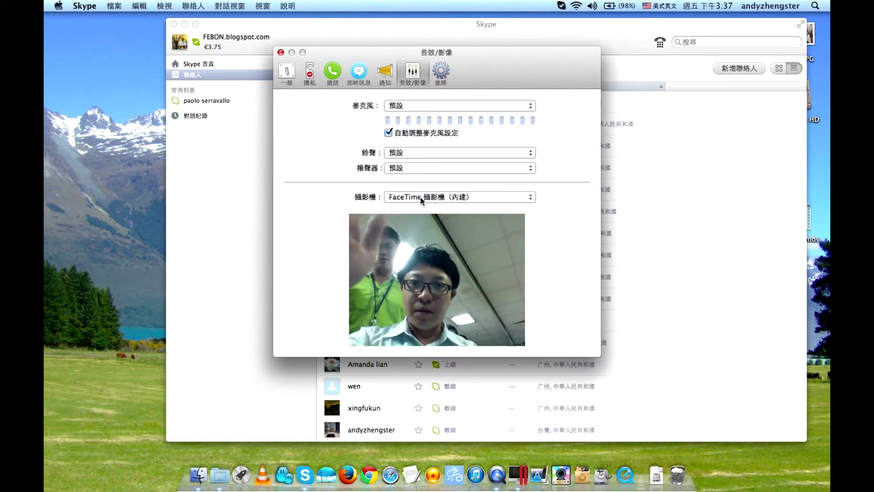
# - Set Skype's camera back to HD TV CAM and close the preferences and contacts windows
pyautogui.click(420, 198)
pyautogui.click(412, 207)
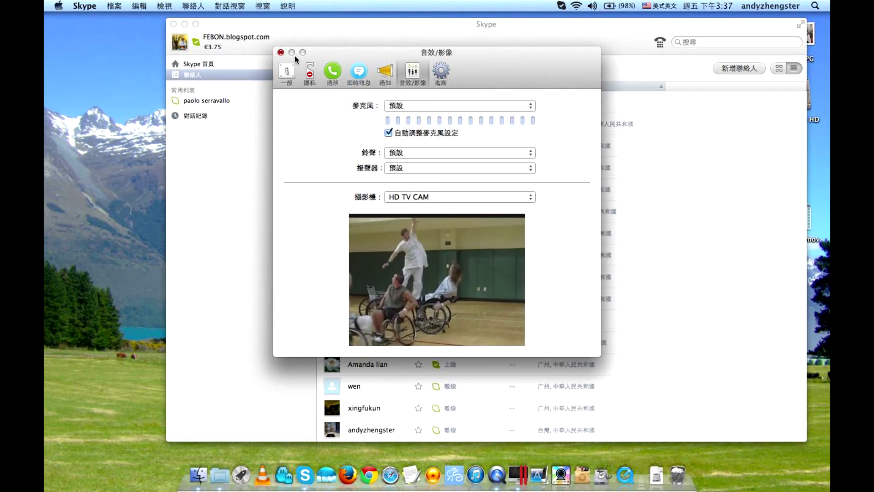
pyautogui.click(281, 53)
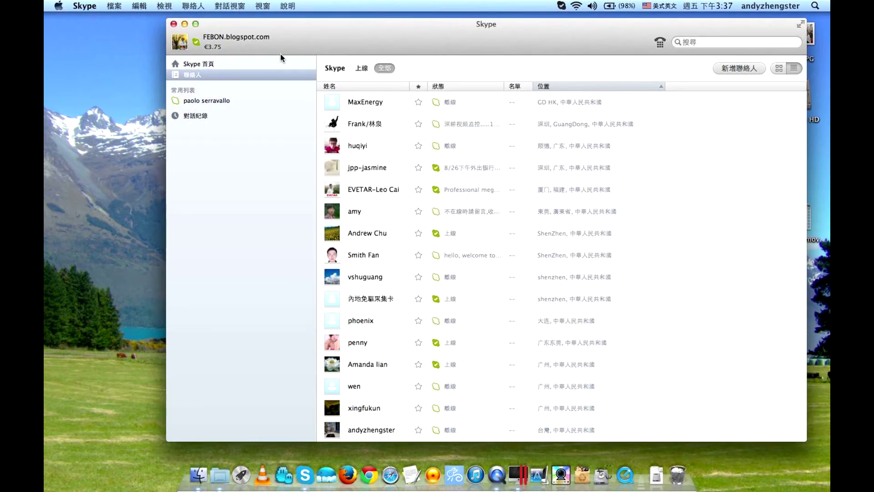
pyautogui.click(174, 24)
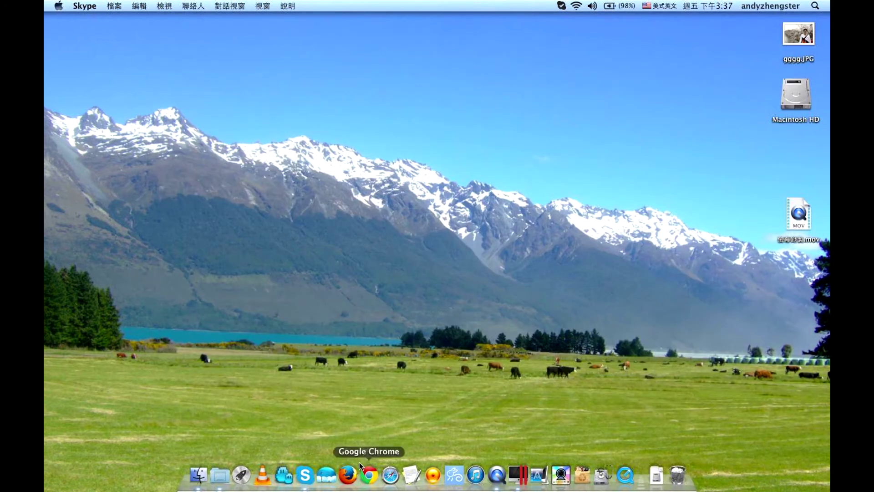
# - Switch to Finder and search all files for "photo booth", shortening the search to "photo"
pyautogui.click(200, 476)
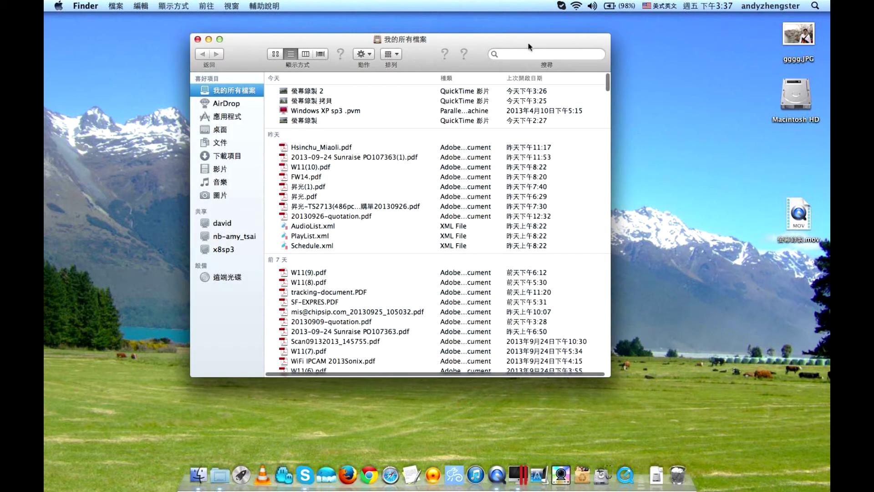
pyautogui.click(527, 52)
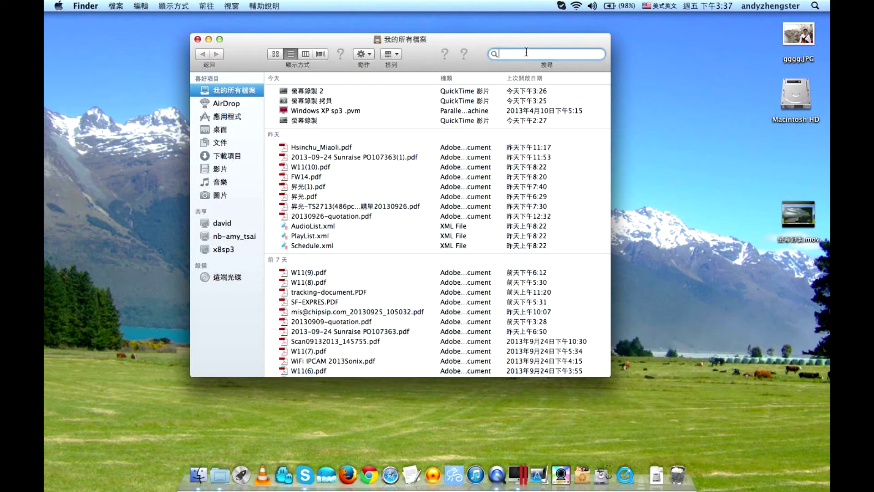
pyautogui.write('pho')
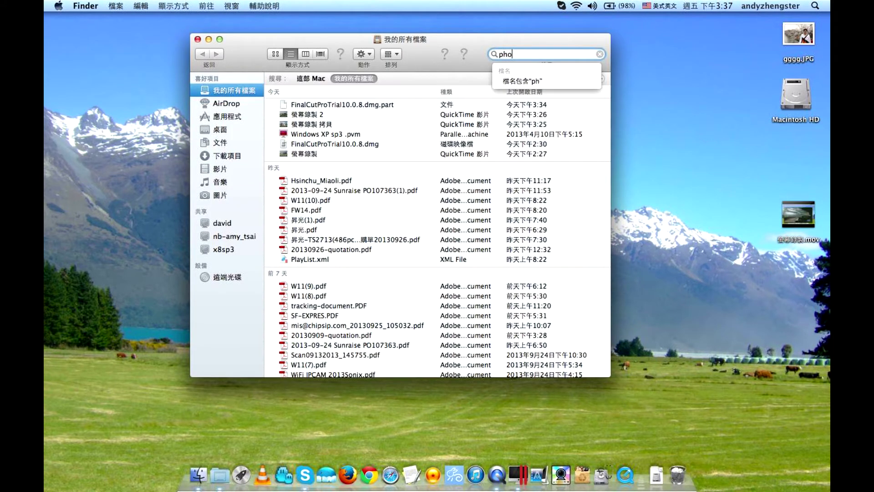
pyautogui.write('to ')
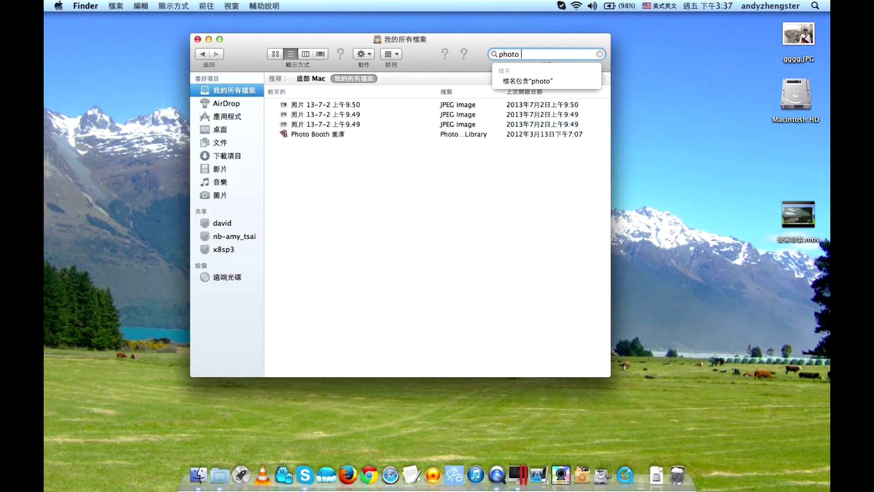
pyautogui.write('bbooth')
pyautogui.press('Return')
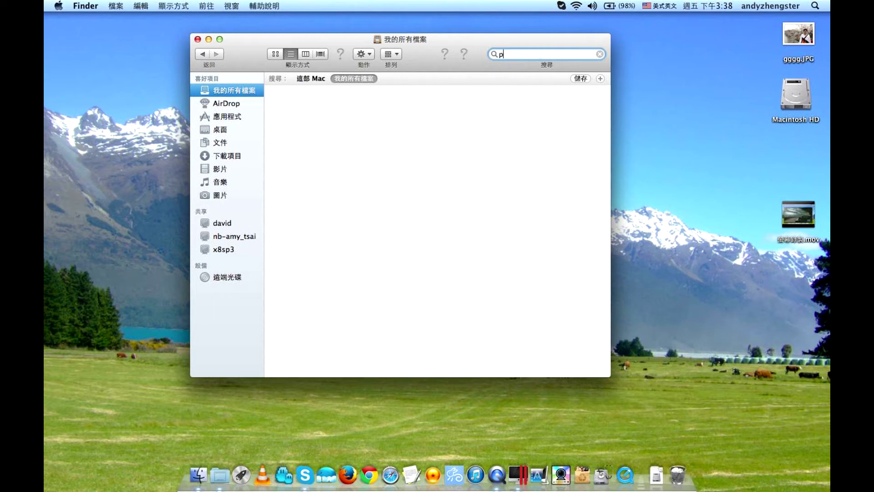
pyautogui.write('o')
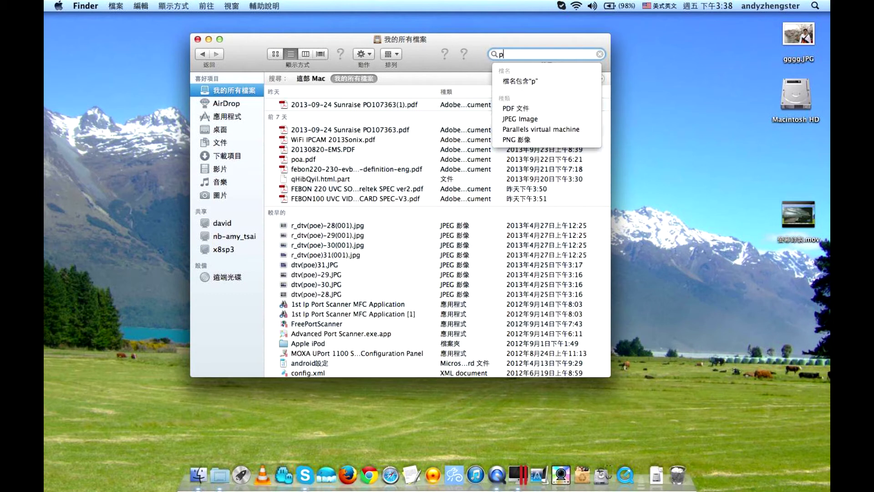
pyautogui.write('hoto')
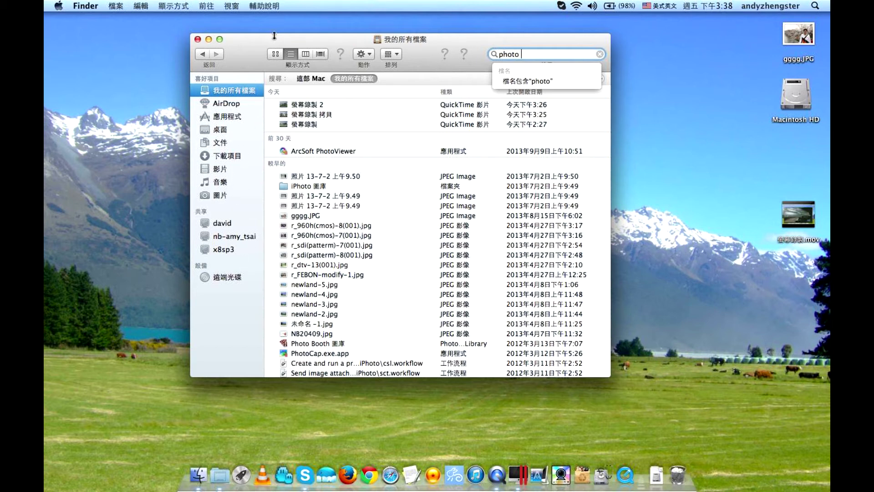
# - Launch Photo Booth from the Applications folder
pyautogui.moveTo(274, 36); pyautogui.dragTo(390, 31)
pyautogui.click(341, 110)
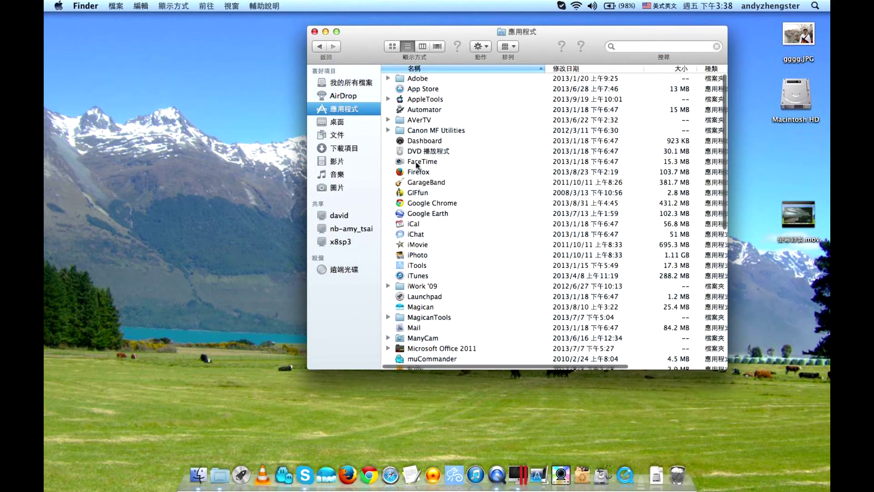
pyautogui.scroll(-3, 453, 212)
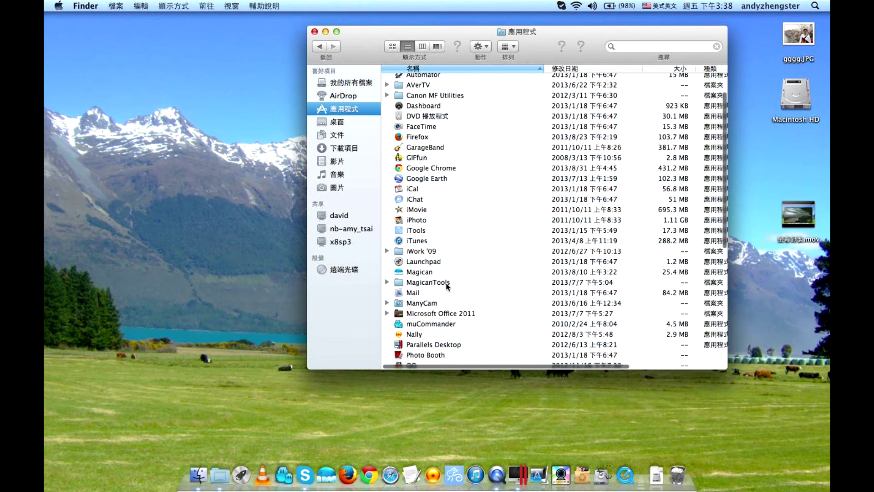
pyautogui.click(427, 354)
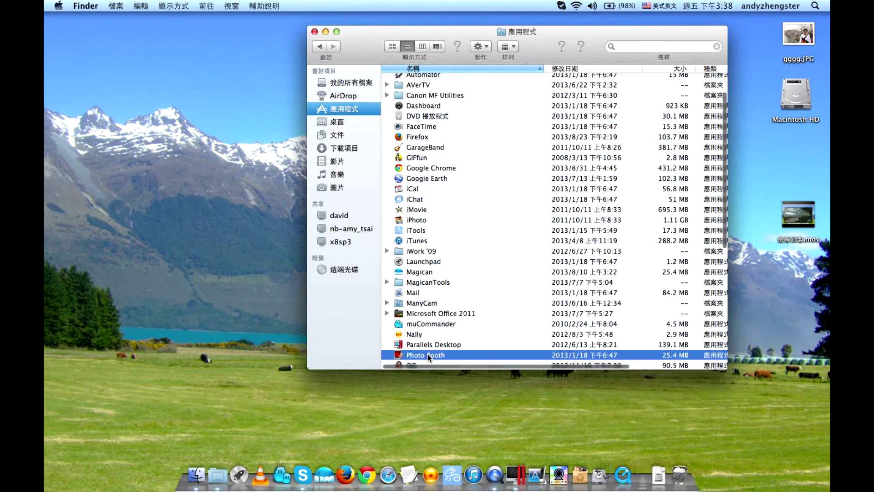
pyautogui.doubleClick(427, 354)
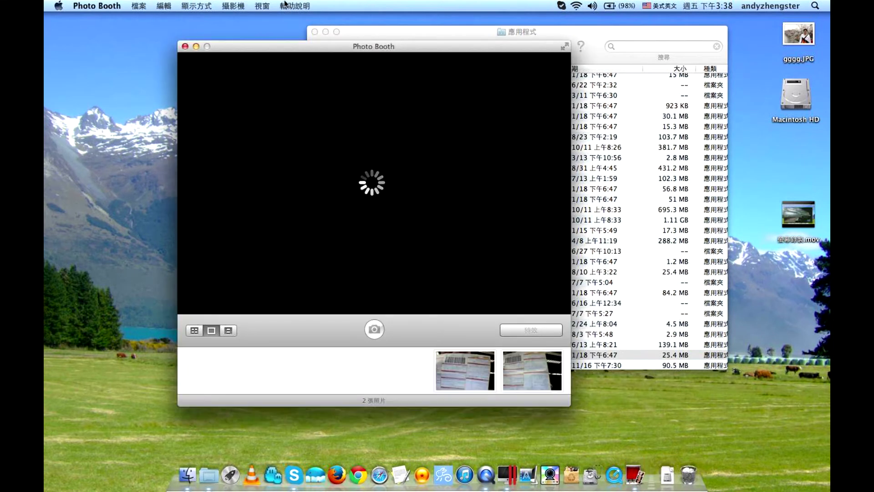
# - Switch Photo Booth to the built-in FaceTime camera and back to HD TV CAM before closing its window
pyautogui.click(233, 6)
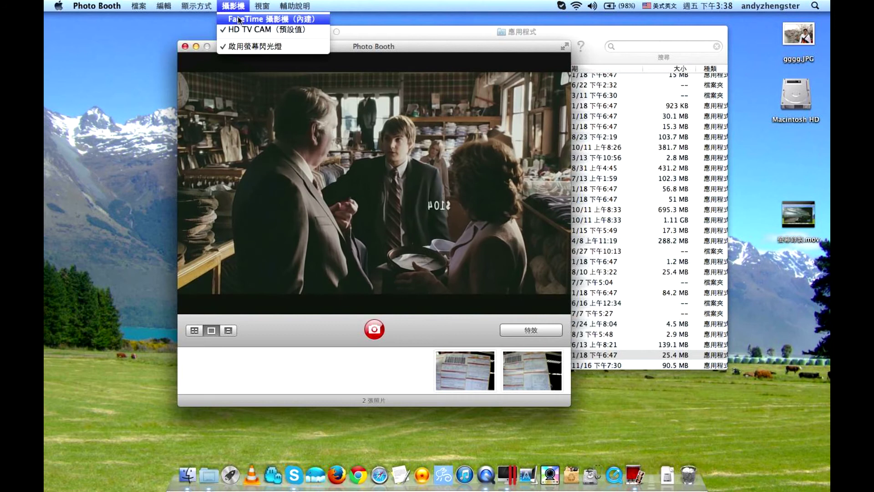
pyautogui.click(238, 18)
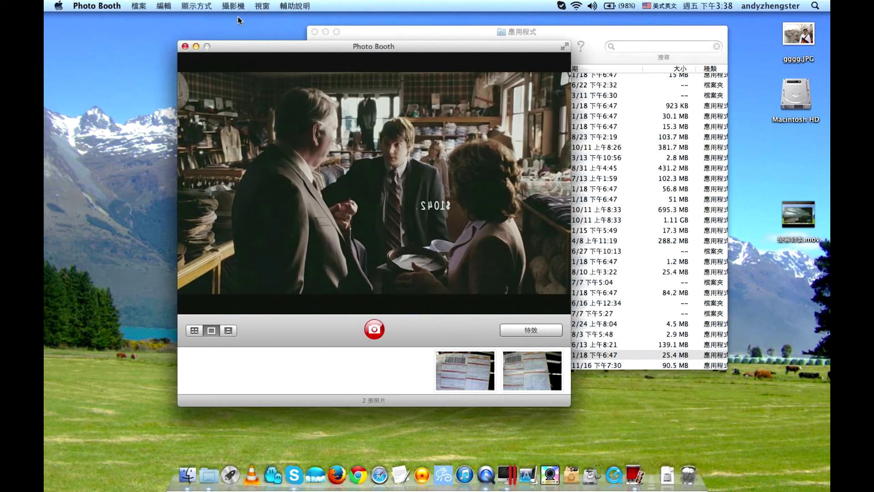
pyautogui.click(238, 5)
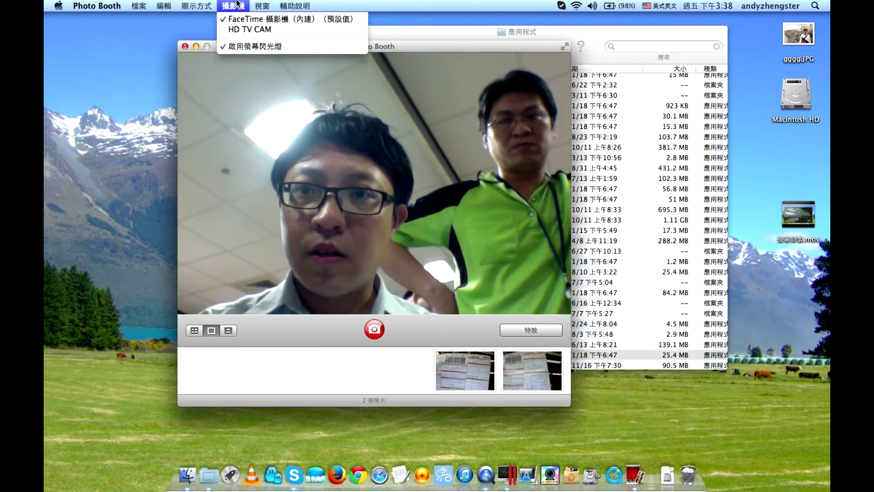
pyautogui.click(239, 28)
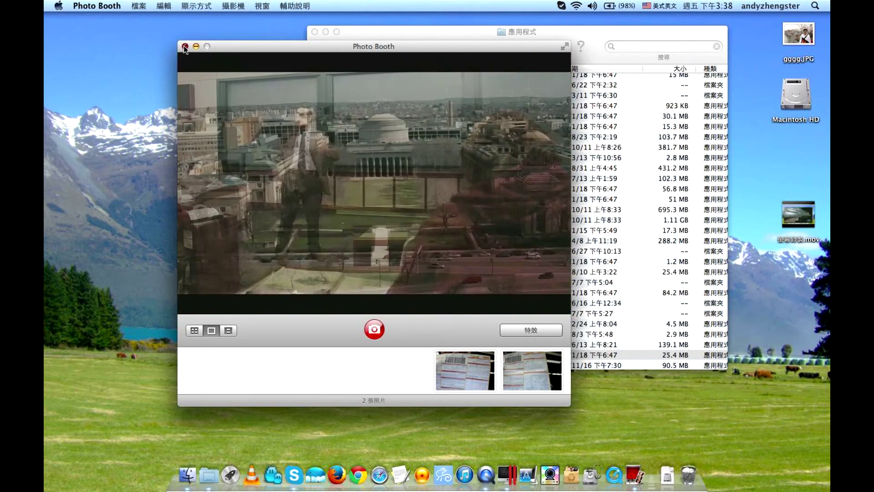
pyautogui.click(184, 46)
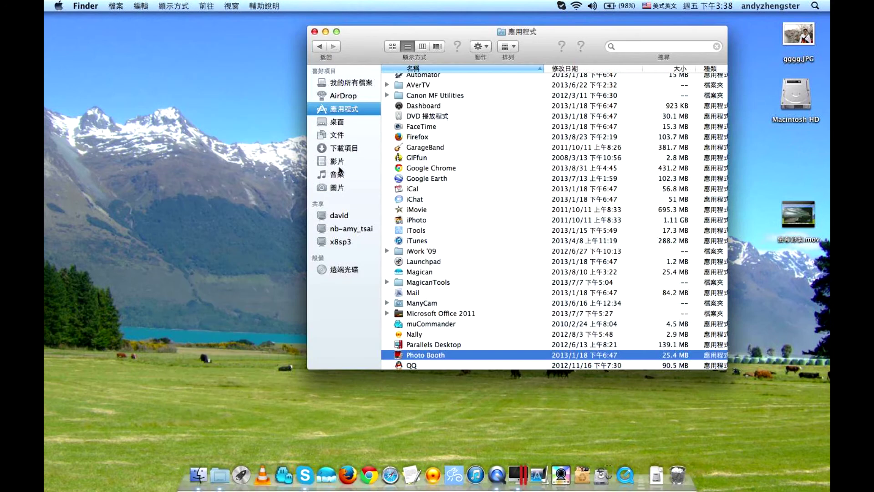
# - Search this Mac for "imovie" and launch iMovie
pyautogui.click(636, 50)
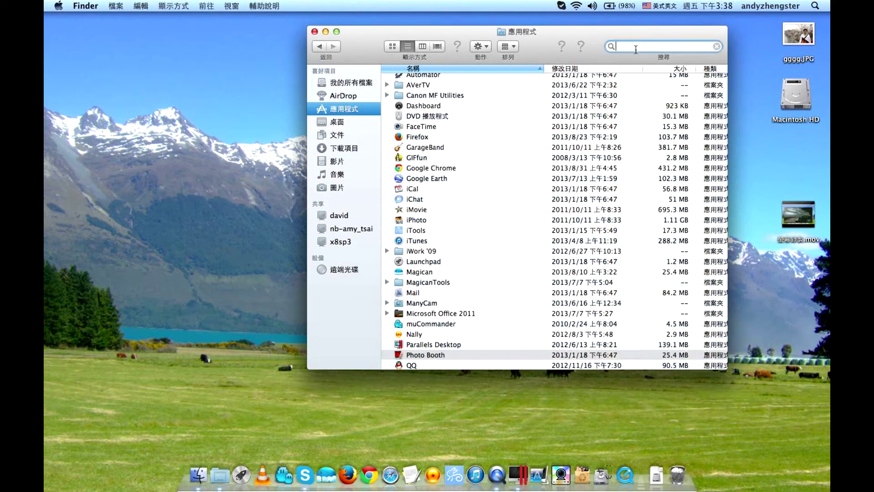
pyautogui.write('imovie')
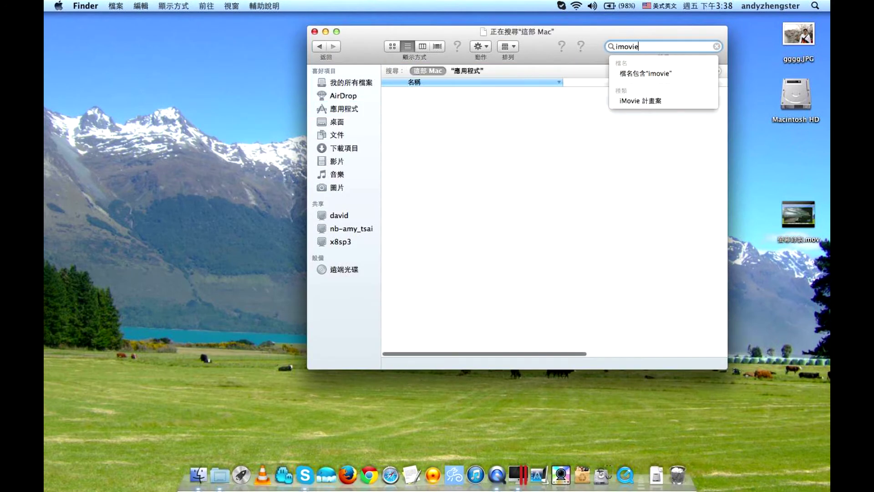
pyautogui.doubleClick(427, 268)
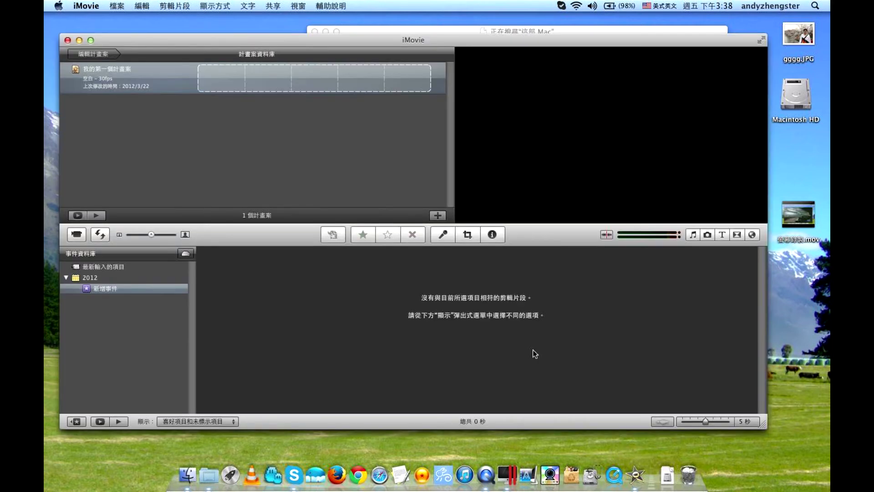
# - Open iMovie's camera import window and choose HD TV CAM as the camera
pyautogui.click(80, 240)
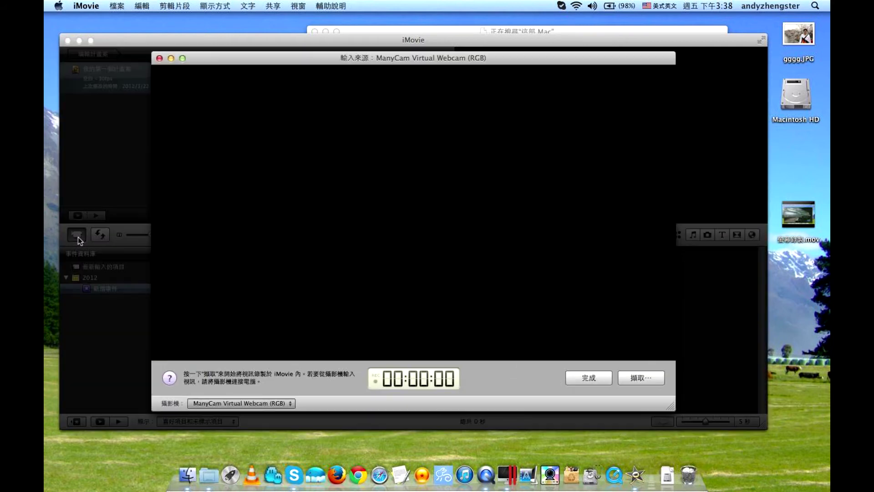
pyautogui.click(254, 403)
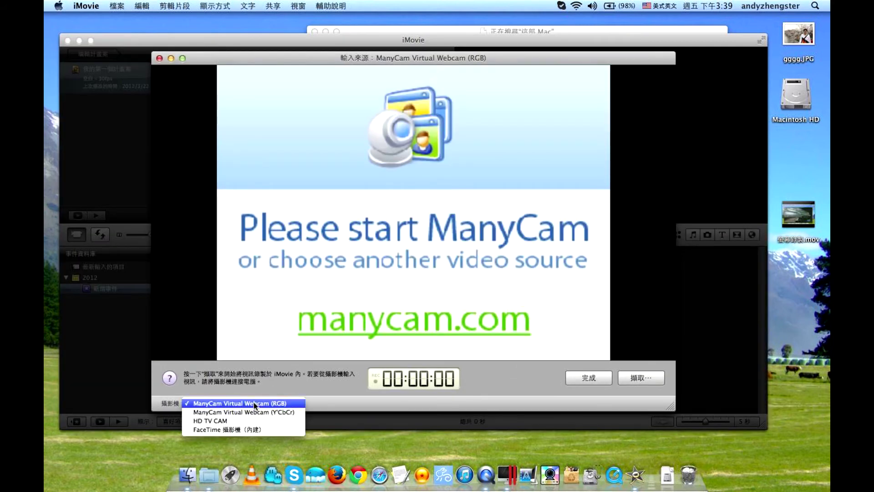
pyautogui.click(243, 419)
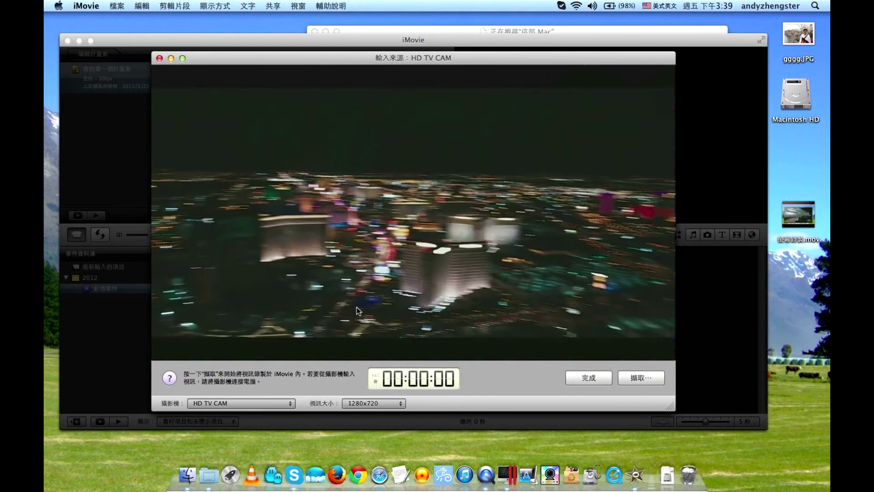
# - Switch the HD TV CAM video size to 640x480 and back to 1280x720 before closing the import window and iMovie
pyautogui.click(367, 404)
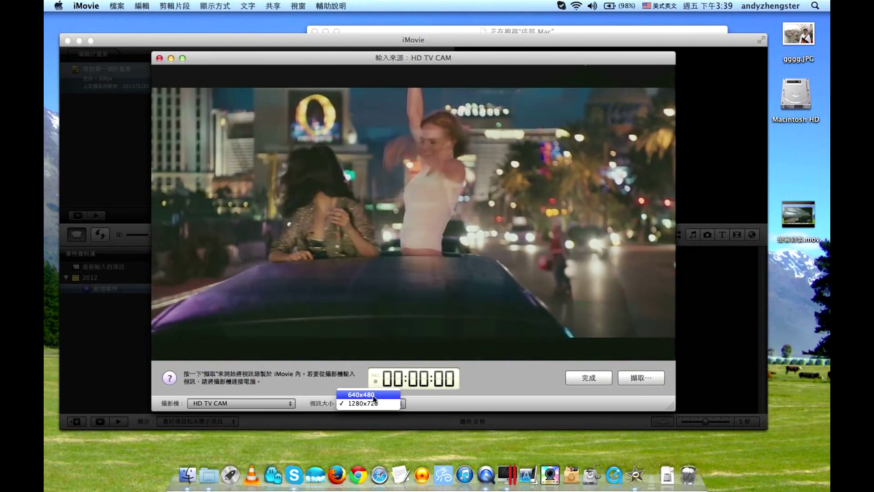
pyautogui.click(373, 400)
pyautogui.click(374, 400)
pyautogui.click(365, 394)
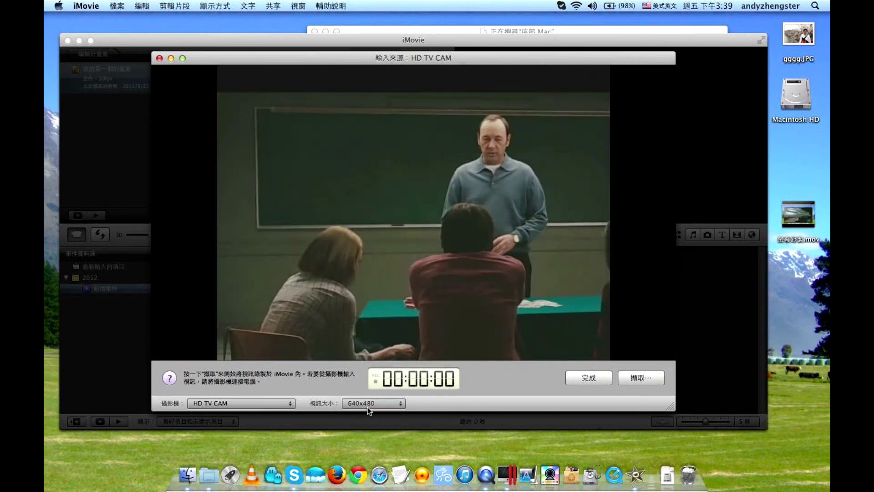
pyautogui.click(369, 403)
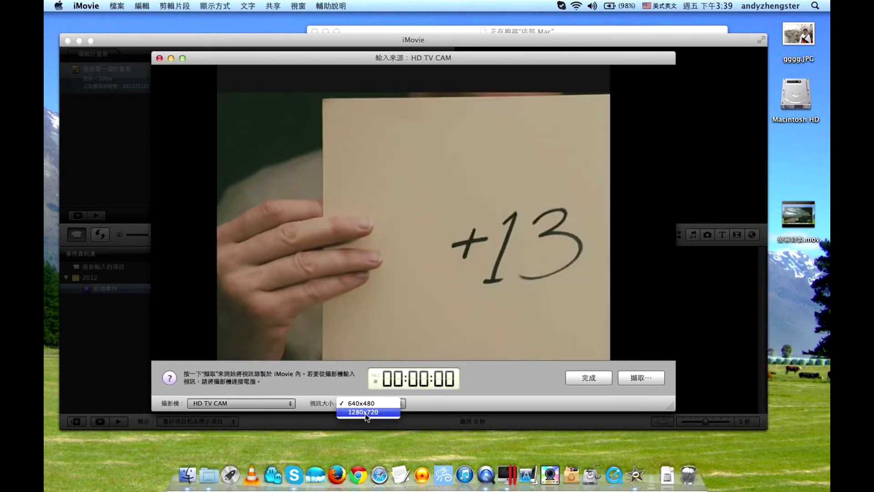
pyautogui.click(366, 413)
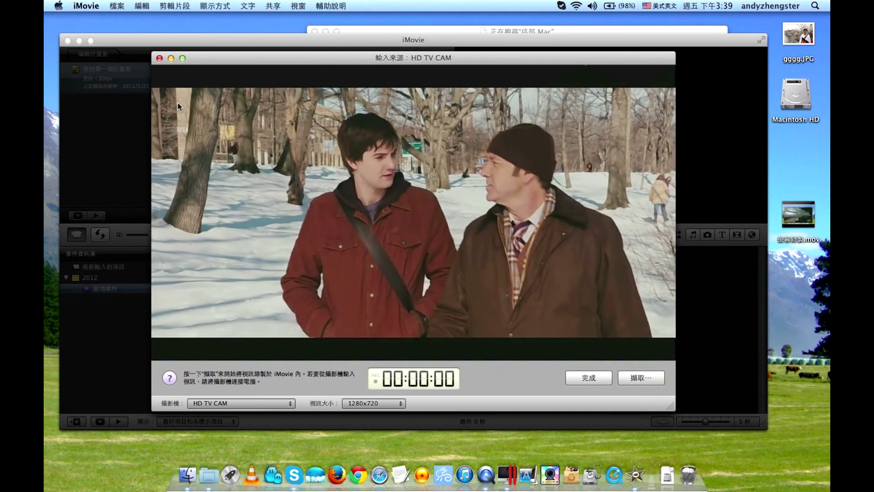
pyautogui.click(159, 58)
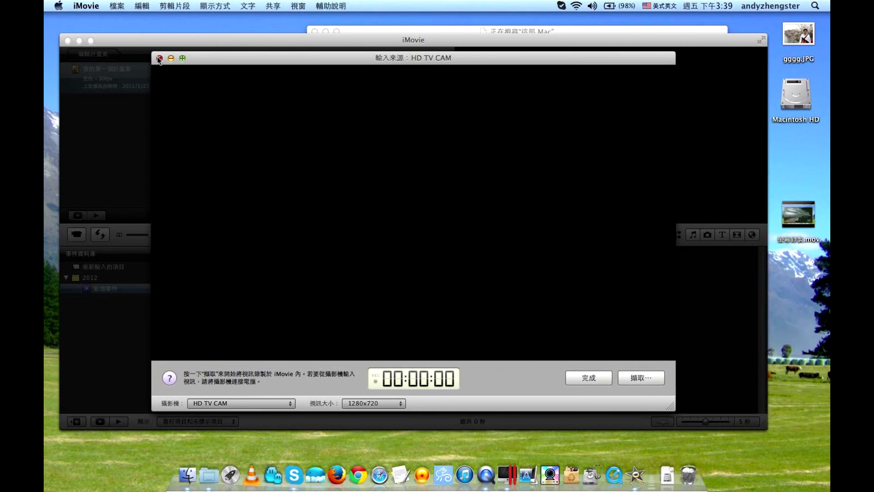
pyautogui.click(66, 40)
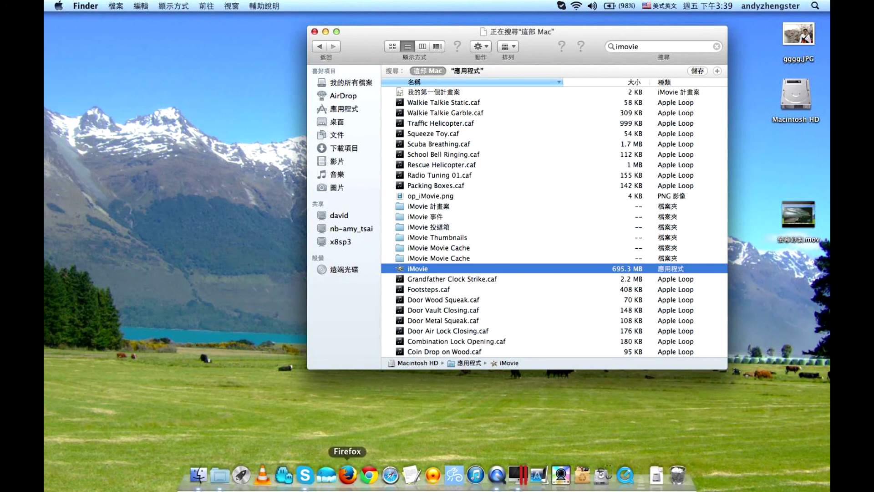
# - Switch to Firefox and go to youtube.com
pyautogui.click(348, 475)
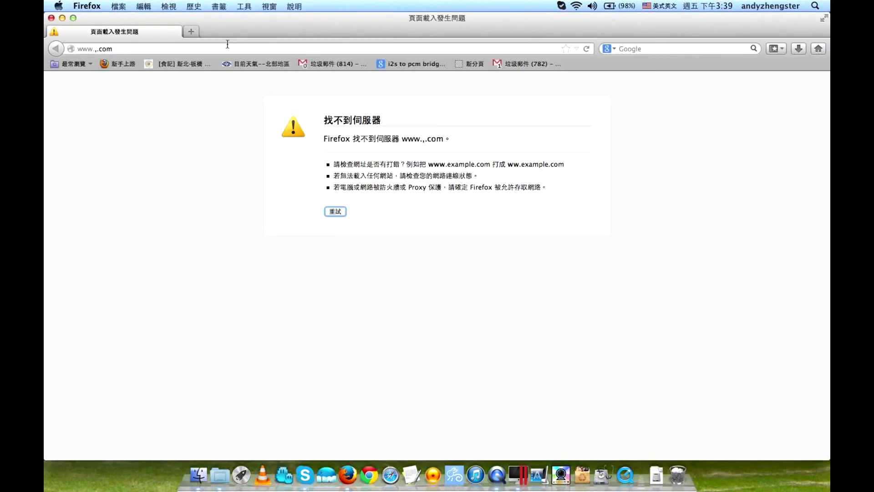
pyautogui.click(224, 48)
pyautogui.write('youtube.com/')
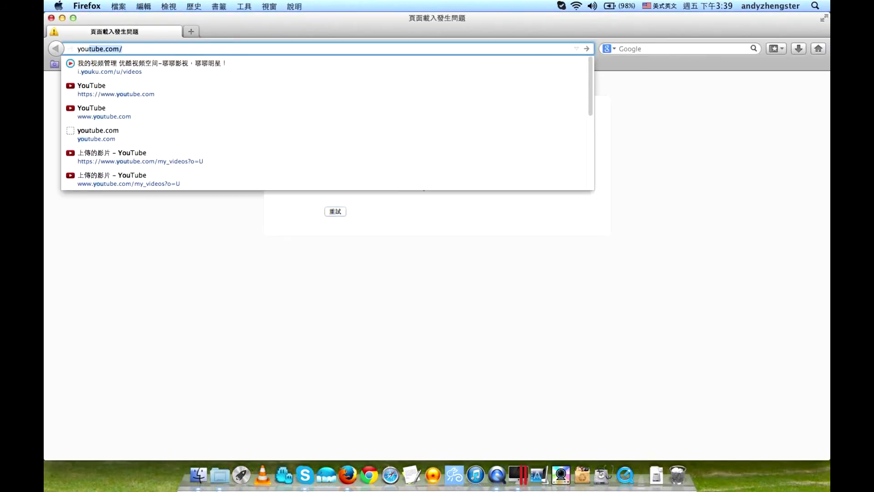
pyautogui.press('Return')
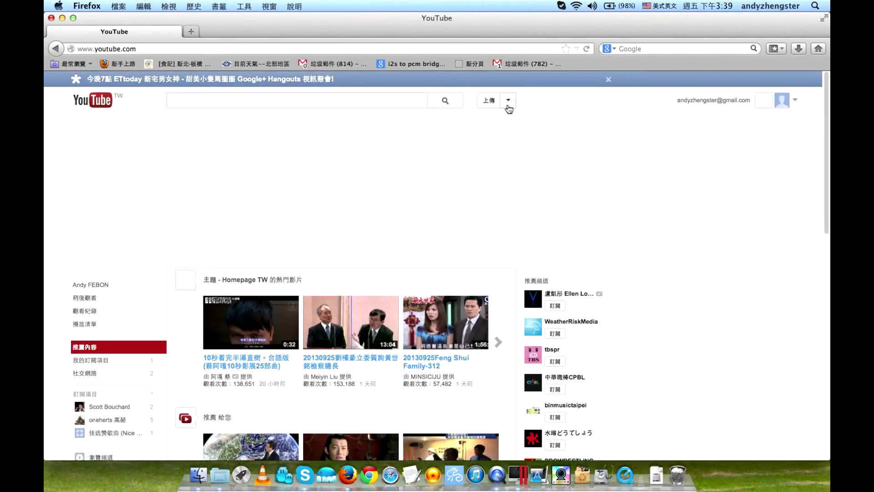
# - Go through YouTube's upload option to the webcam recording page and move the browser window aside
pyautogui.click(508, 103)
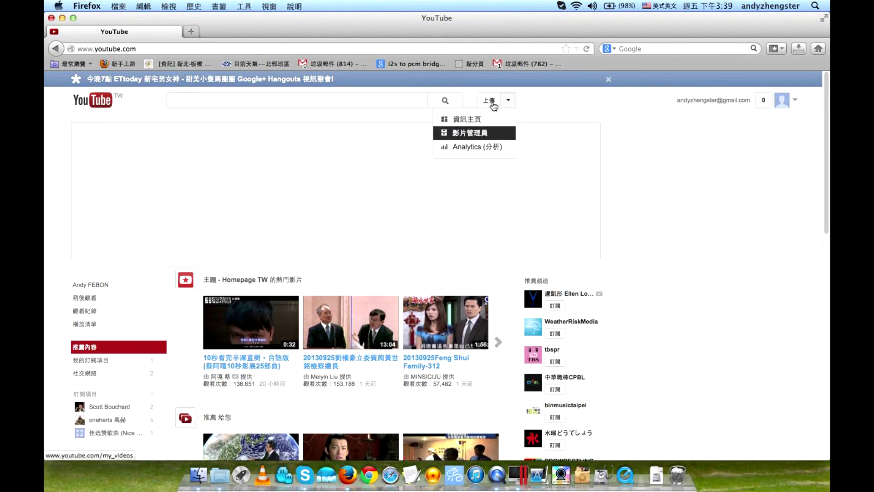
pyautogui.click(493, 104)
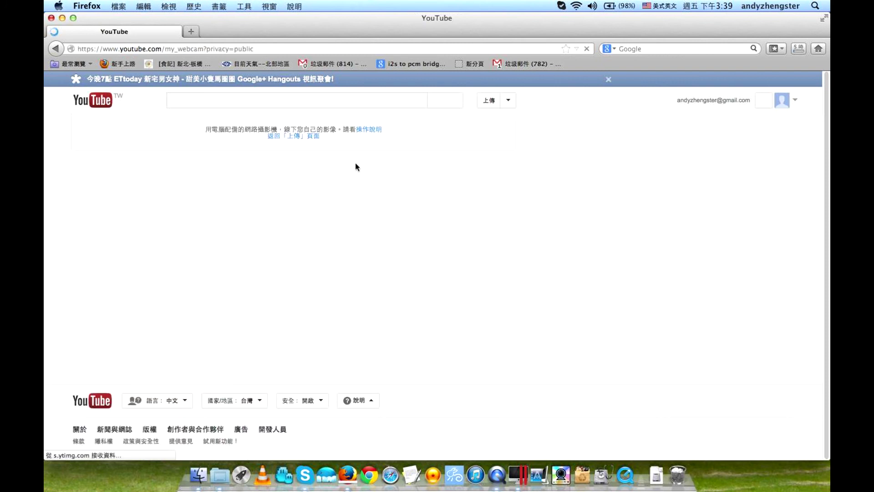
pyautogui.moveTo(313, 27); pyautogui.dragTo(408, 21)
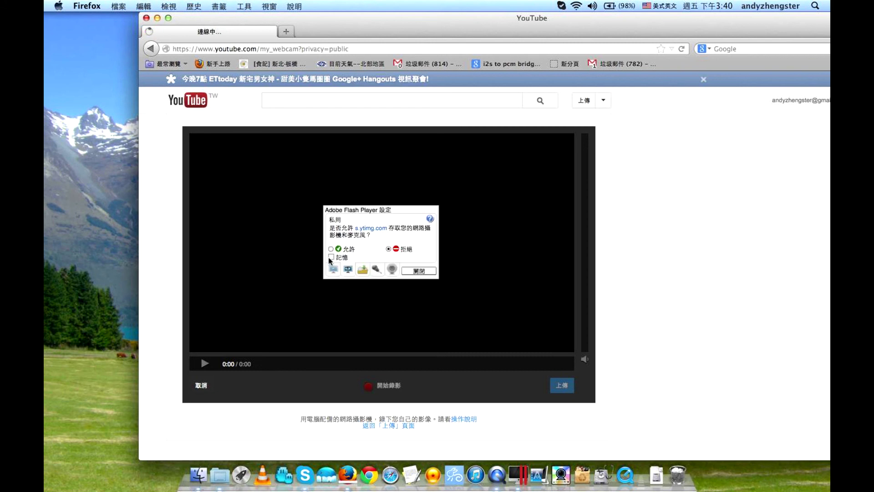
# - Choose HD TV CAM as the webcam in the Adobe Flash Player settings and allow s.ytimg.com to access the camera and microphone
pyautogui.click(392, 269)
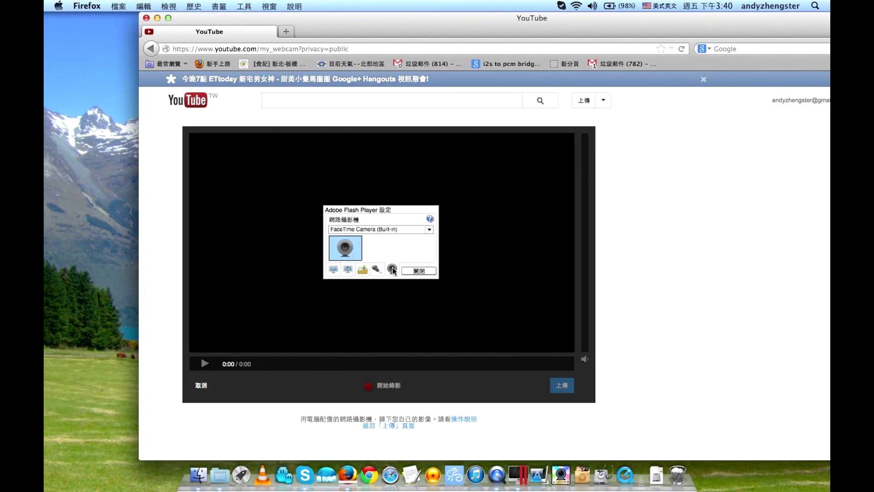
pyautogui.click(386, 230)
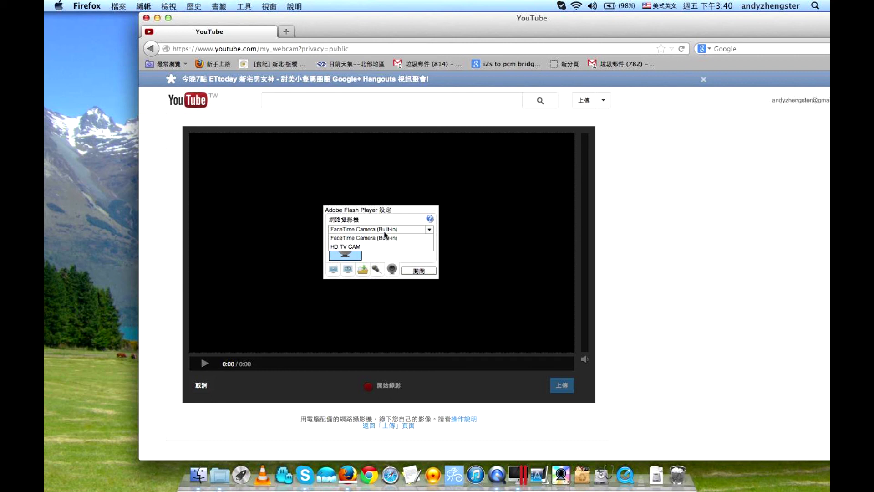
pyautogui.click(366, 246)
pyautogui.click(413, 272)
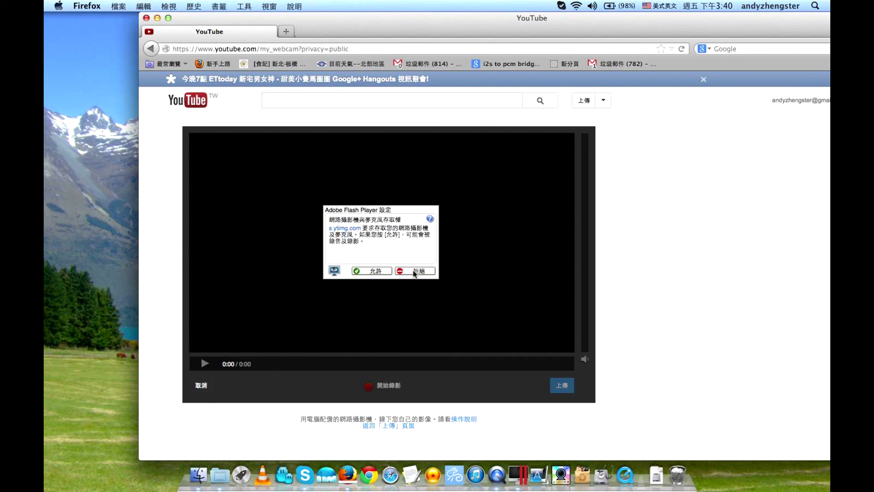
pyautogui.click(376, 273)
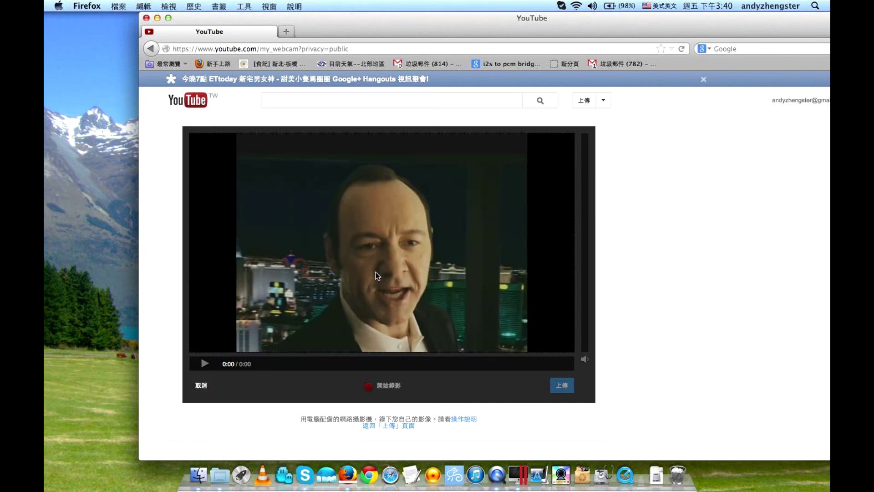